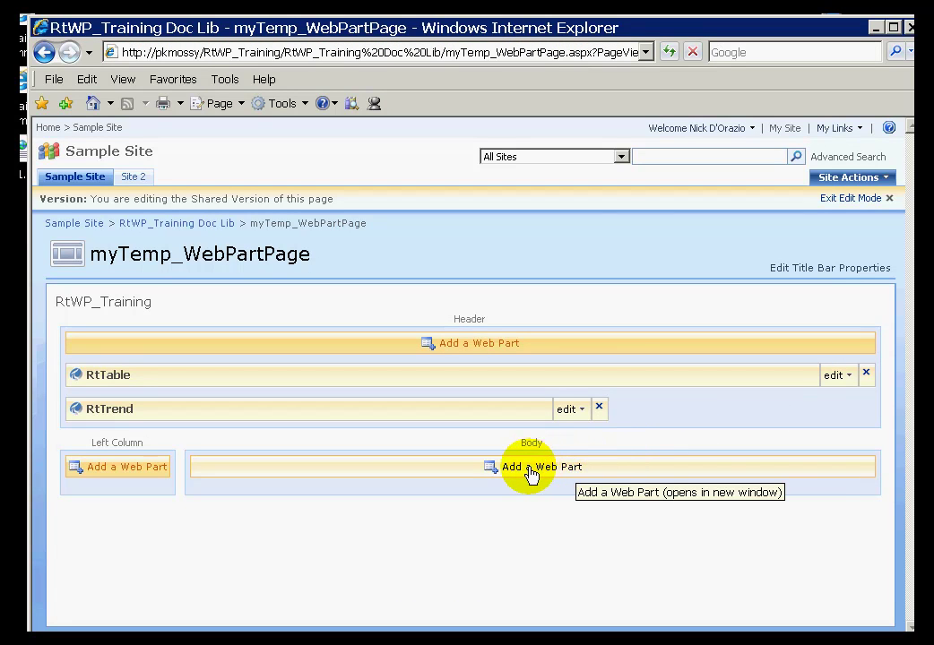
Add an RtTable web part to the Body zone from the Add Web Parts list.
left_click(532, 476)
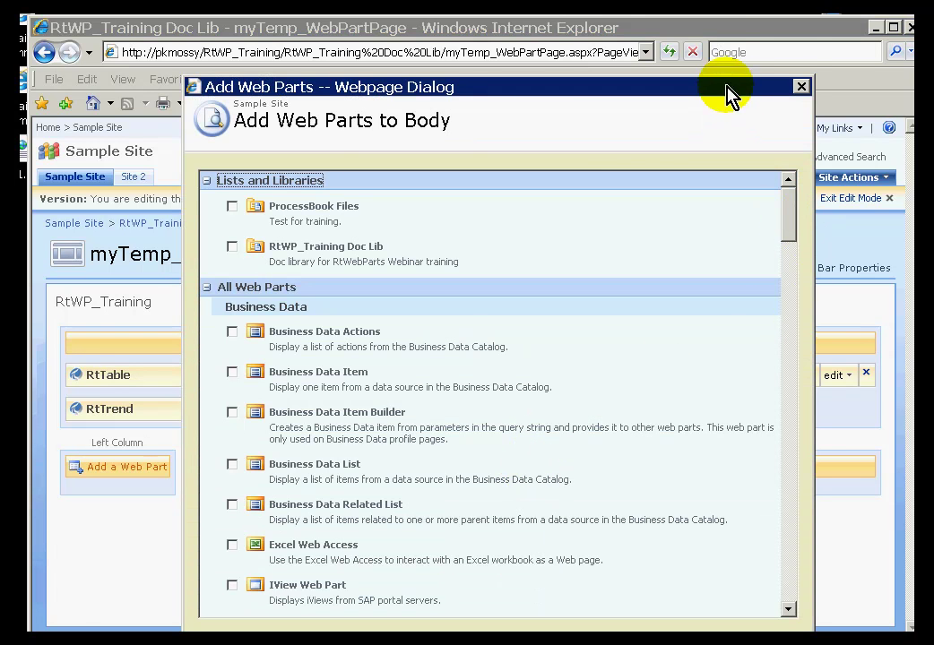
left_click_drag(724, 91, 724, 24)
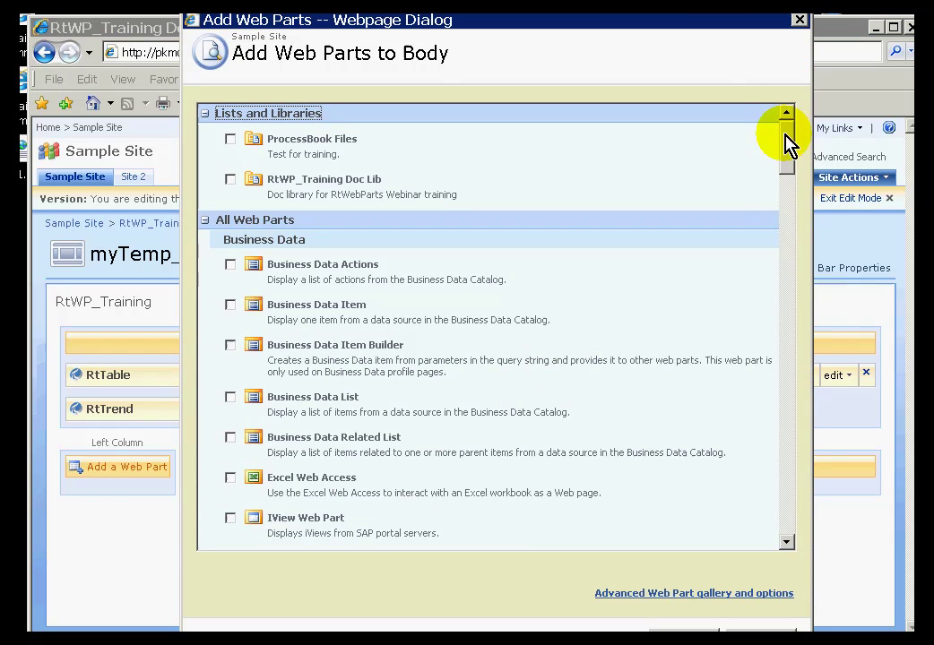
left_click_drag(788, 141, 793, 471)
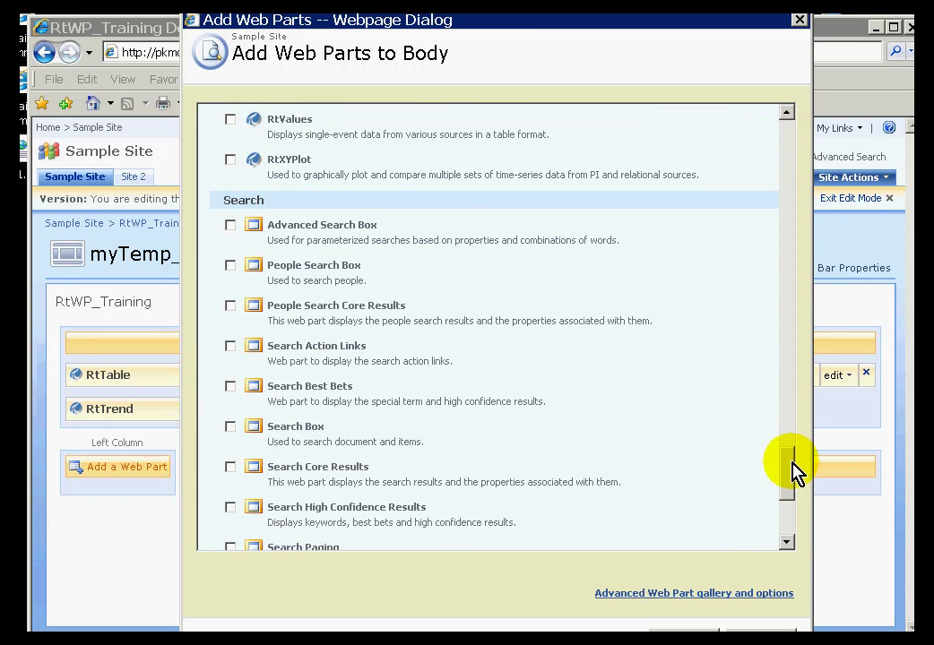
left_click(792, 296)
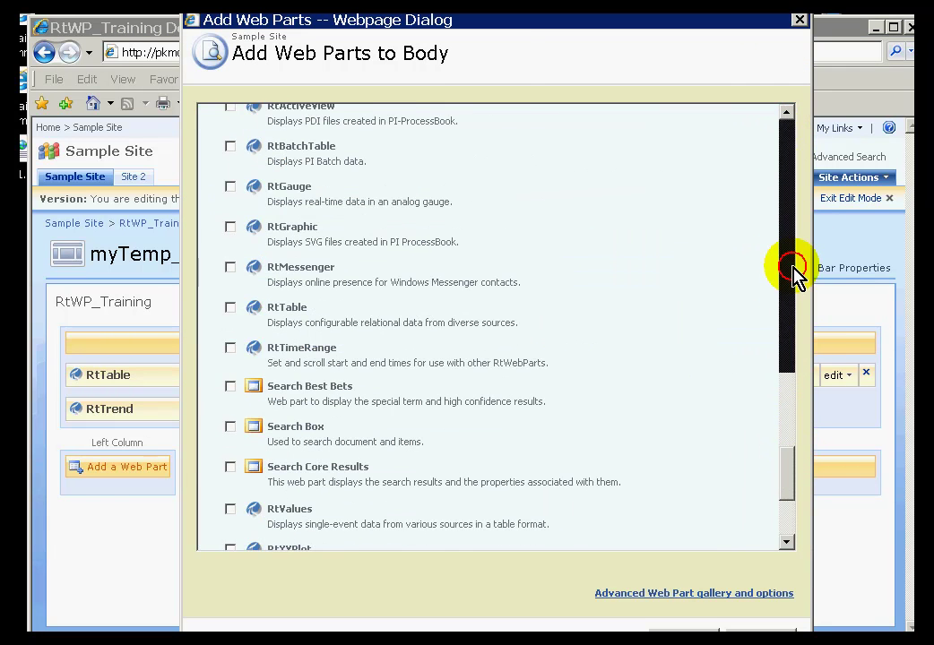
left_click(230, 308)
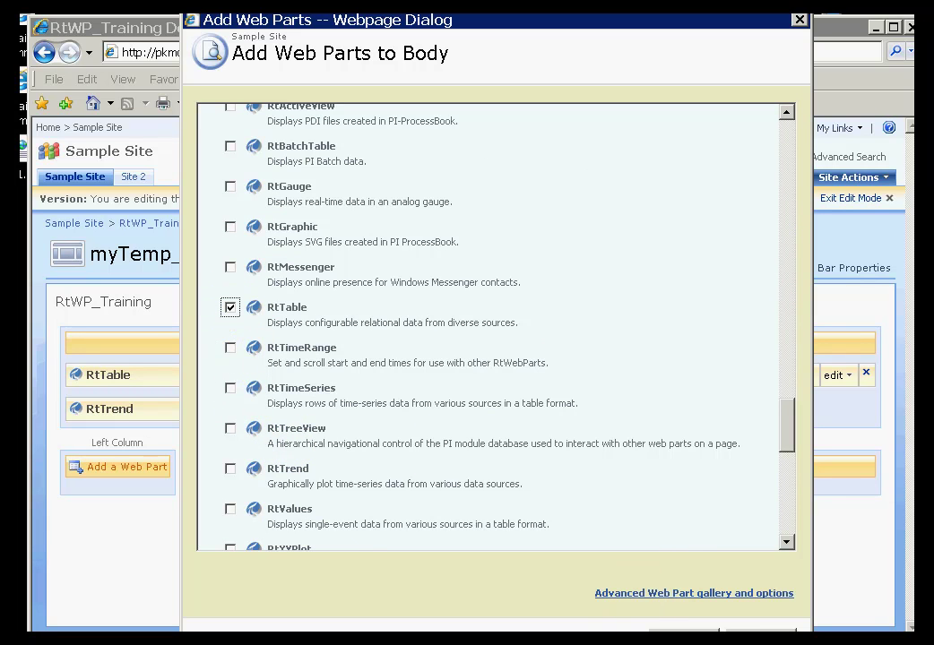
left_click(683, 638)
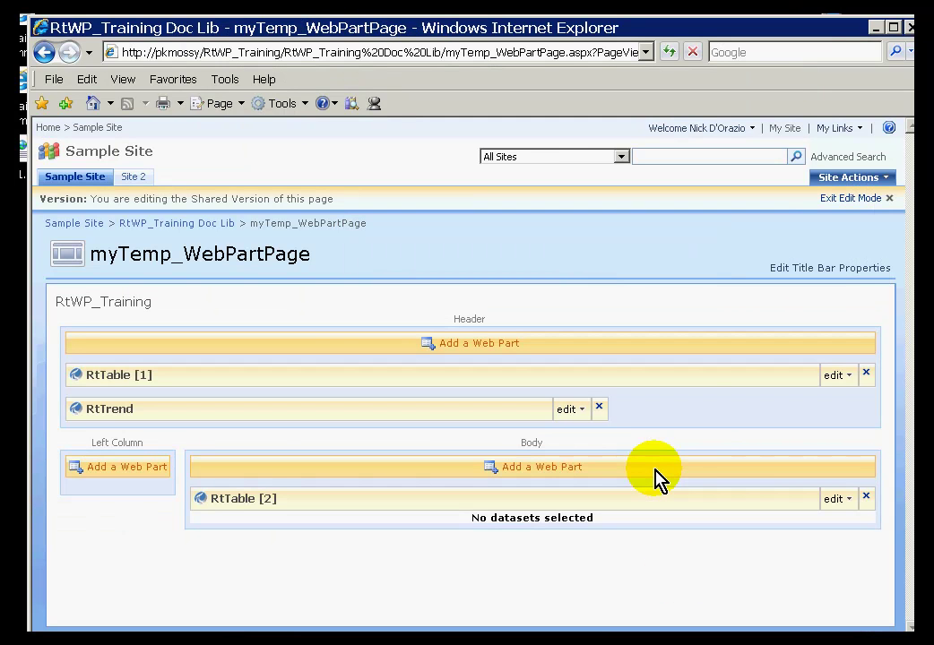
Open the Modify Shared Web Part settings pane for RtTable [2].
left_click(838, 501)
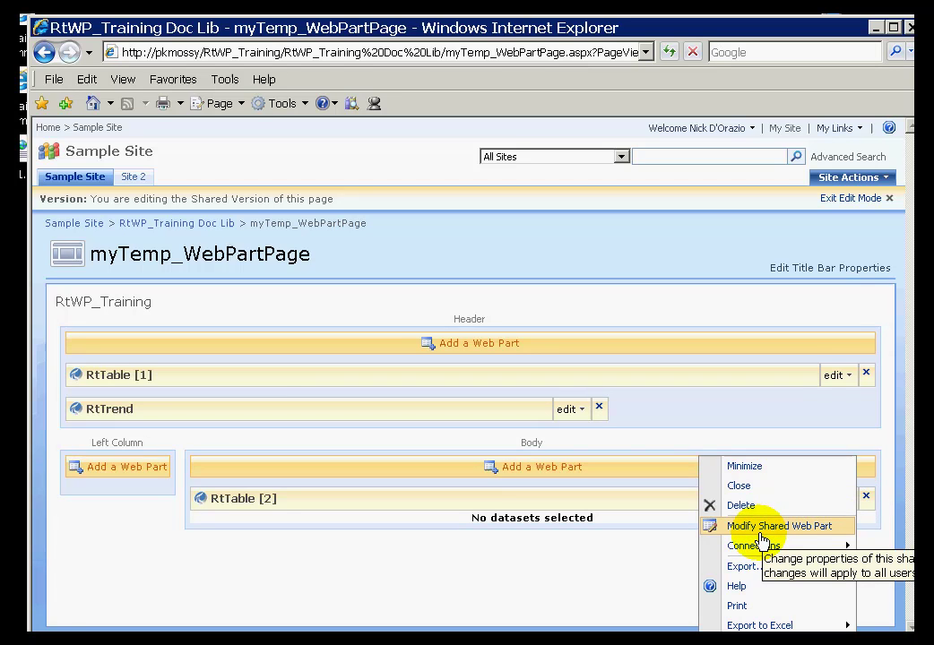
left_click(761, 535)
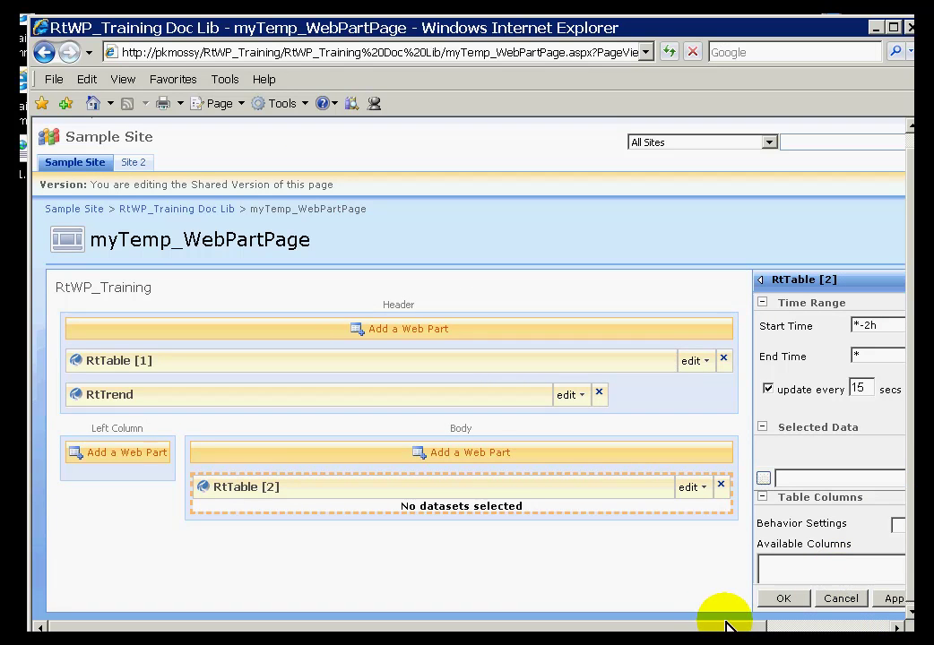
left_click_drag(726, 626, 854, 625)
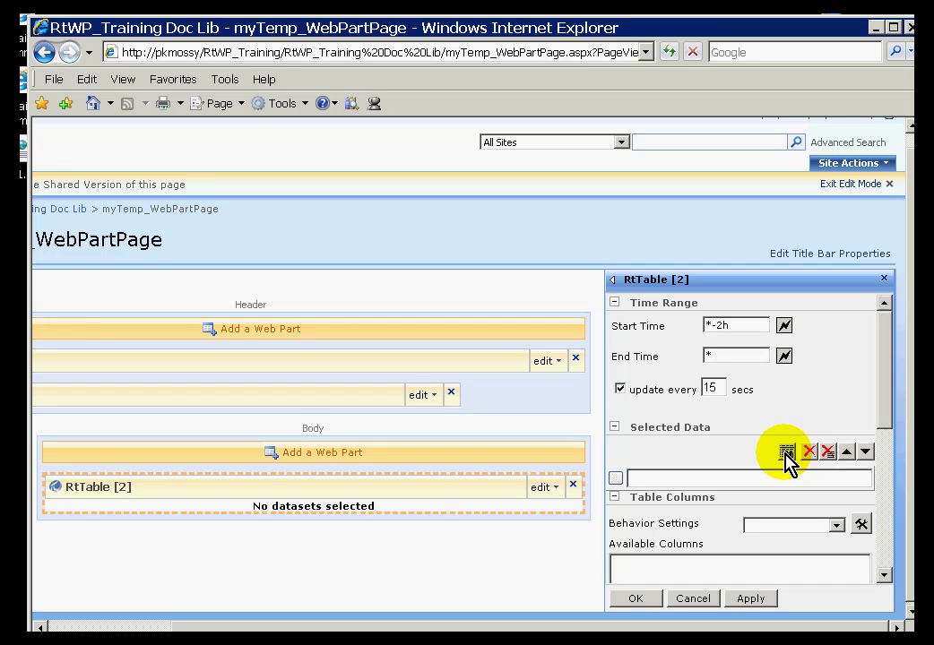
Choose the Nick-CustomerList dataset in the Datasets dialog and confirm it.
left_click(785, 453)
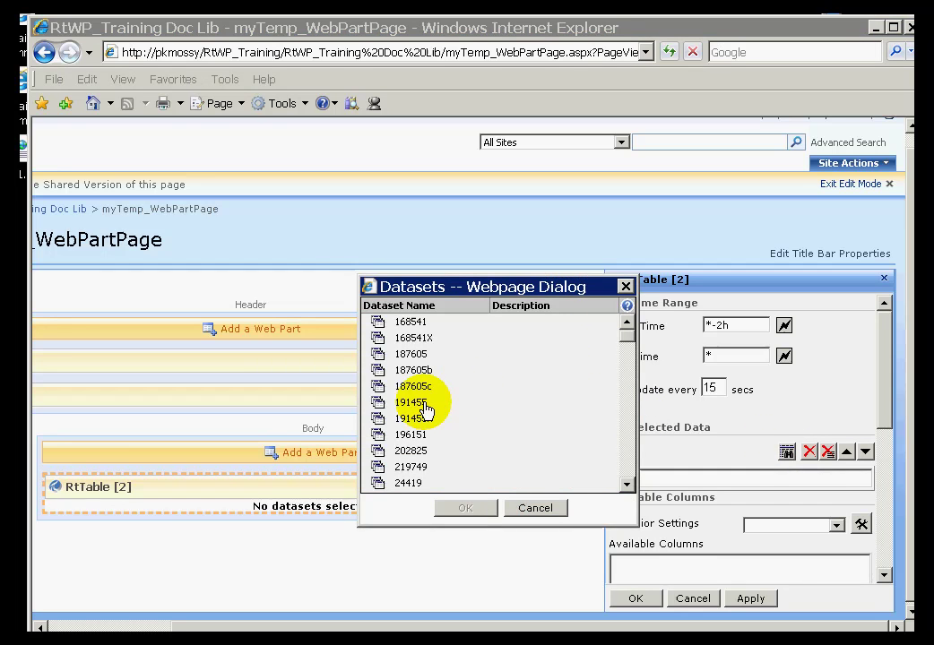
left_click(415, 410)
left_click_drag(625, 344, 624, 428)
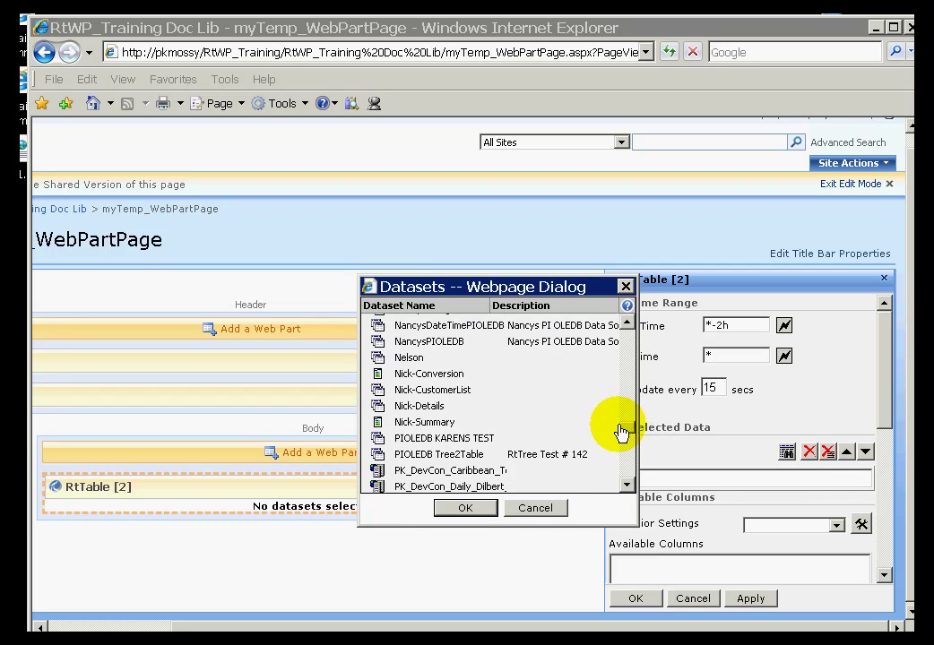
left_click(428, 395)
scroll(431, 396, "up", 2)
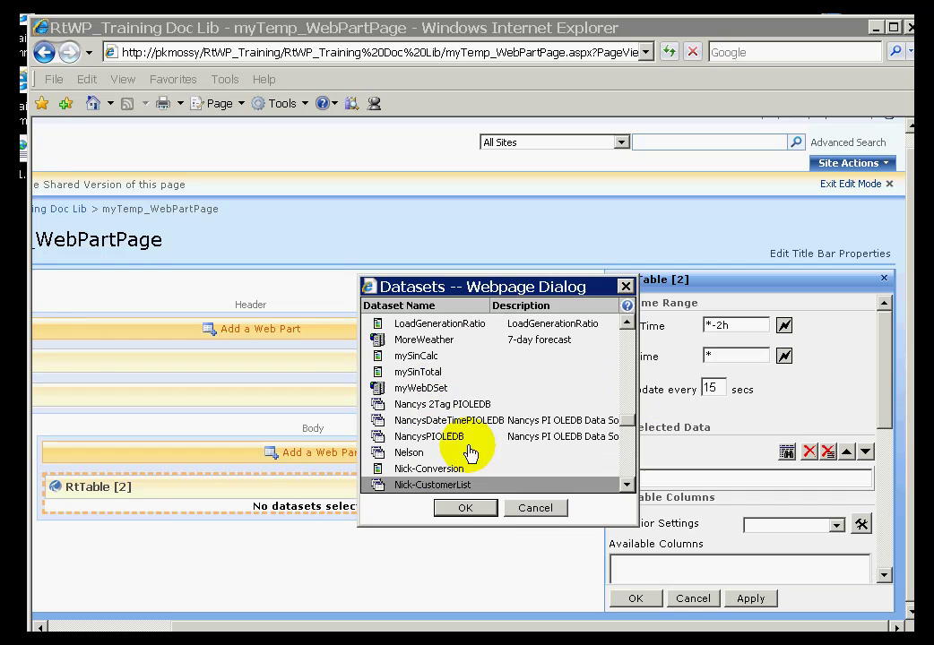
left_click(459, 516)
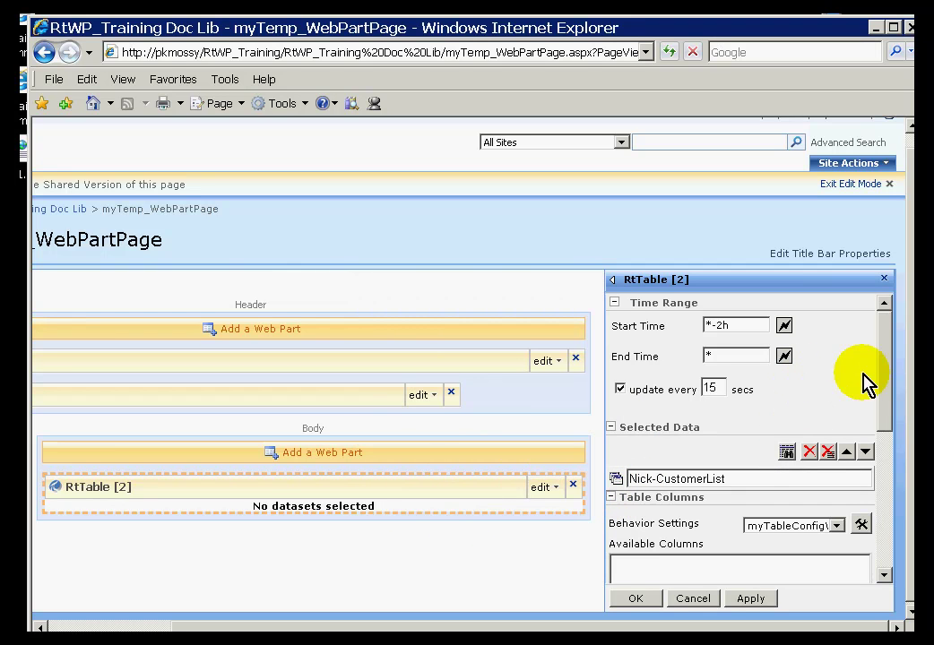
Check that customerid and companyname are the Selected Columns.
left_click_drag(886, 371, 886, 452)
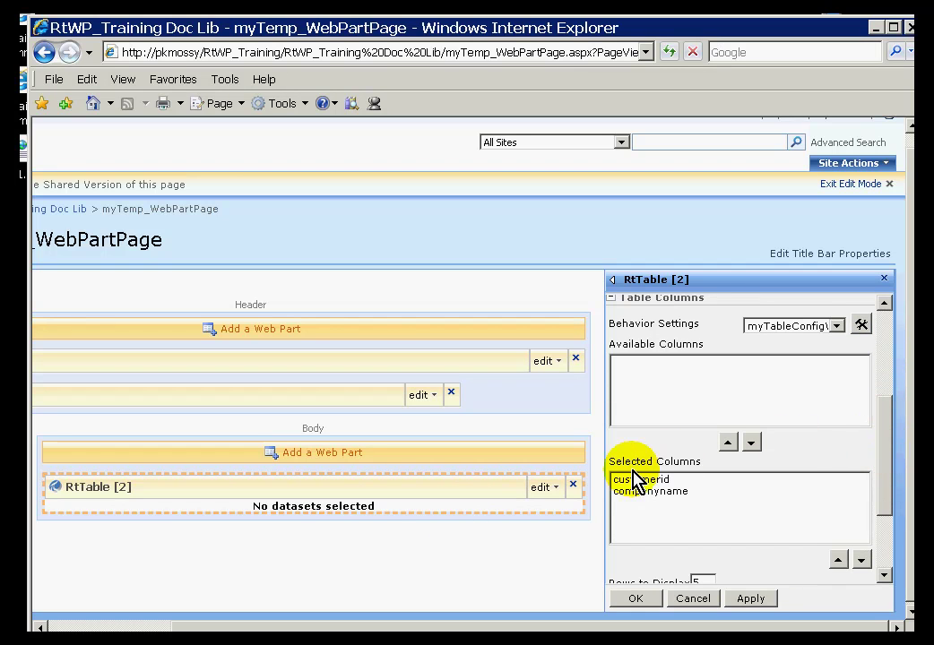
left_click(631, 481)
left_click(636, 492)
left_click(638, 481)
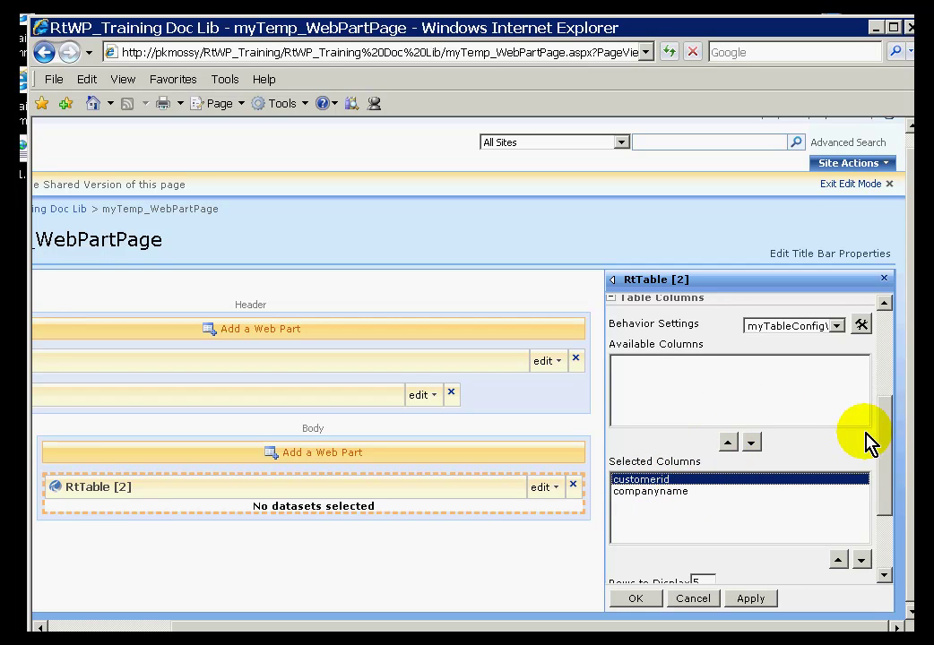
scroll(892, 423, "up", 3)
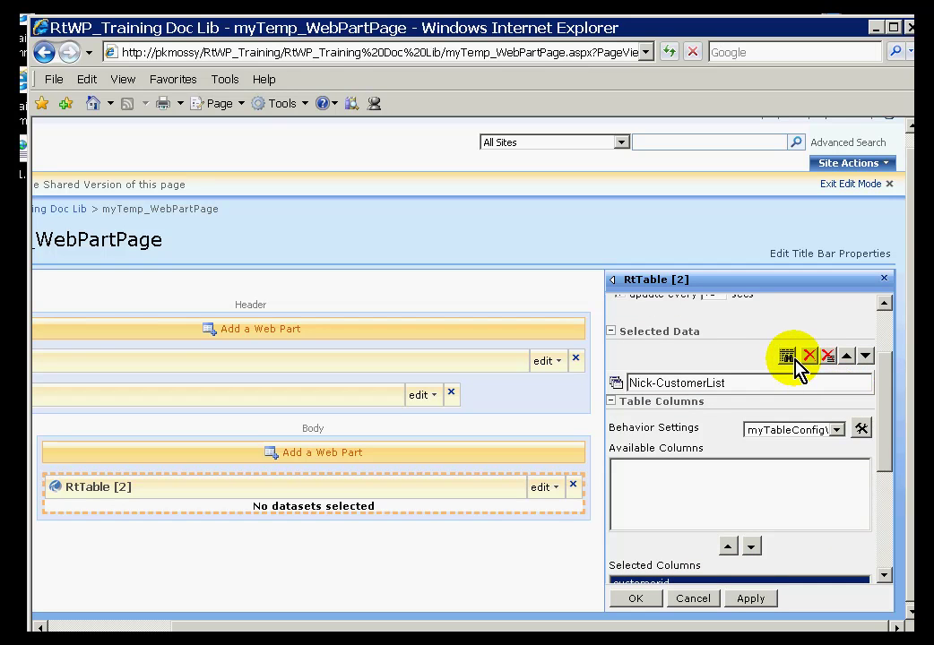
left_click(788, 357)
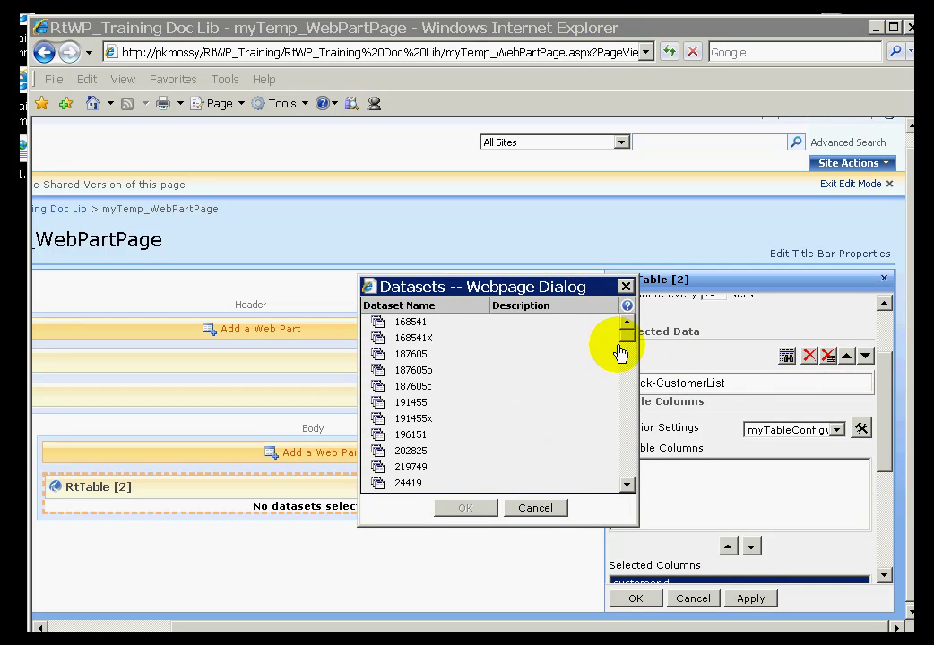
left_click_drag(623, 338, 628, 429)
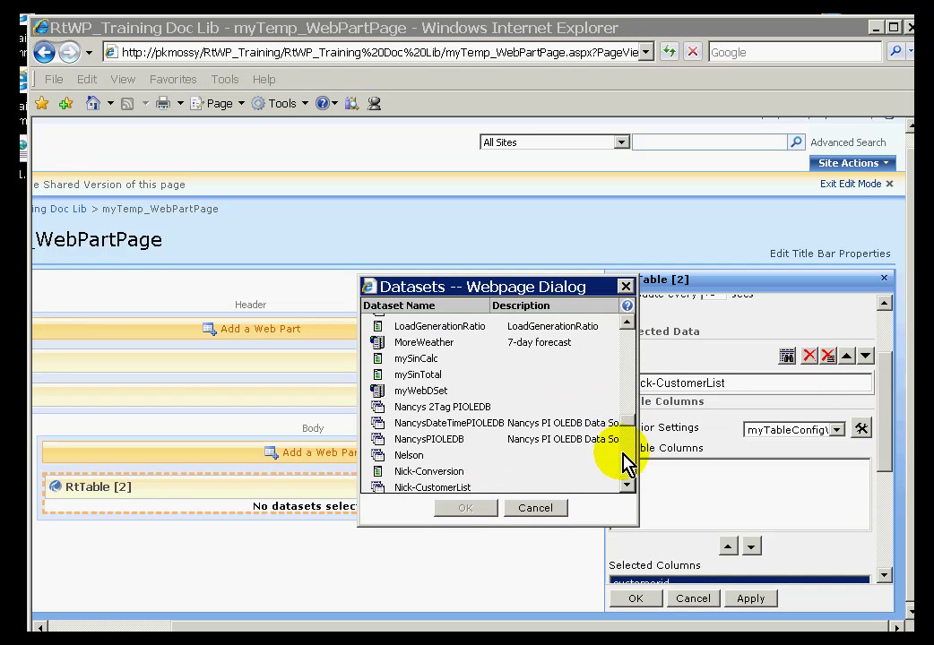
left_click(625, 485)
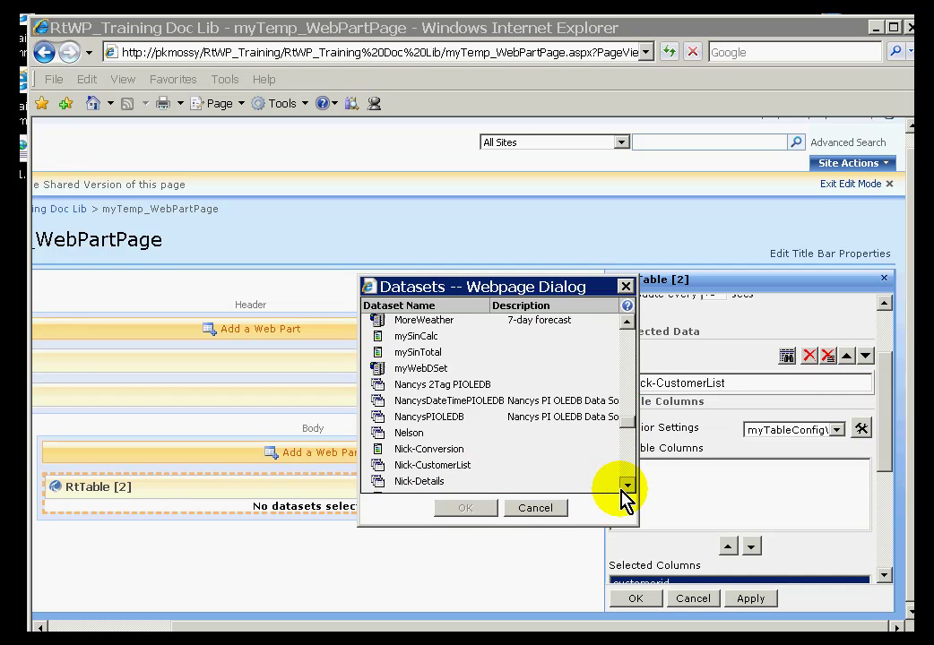
left_click(405, 481)
left_click(464, 507)
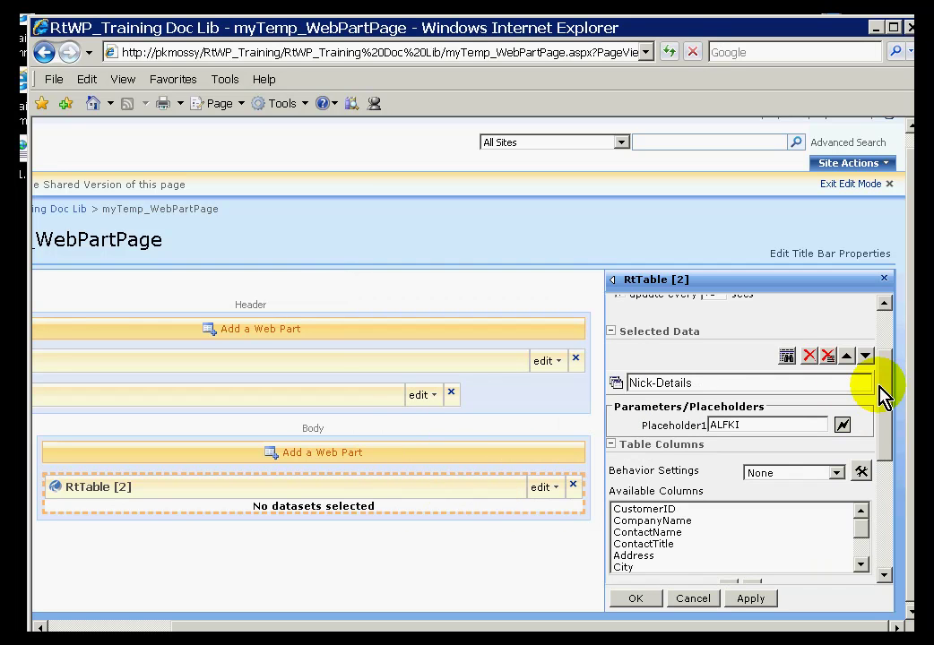
left_click_drag(890, 442, 889, 483)
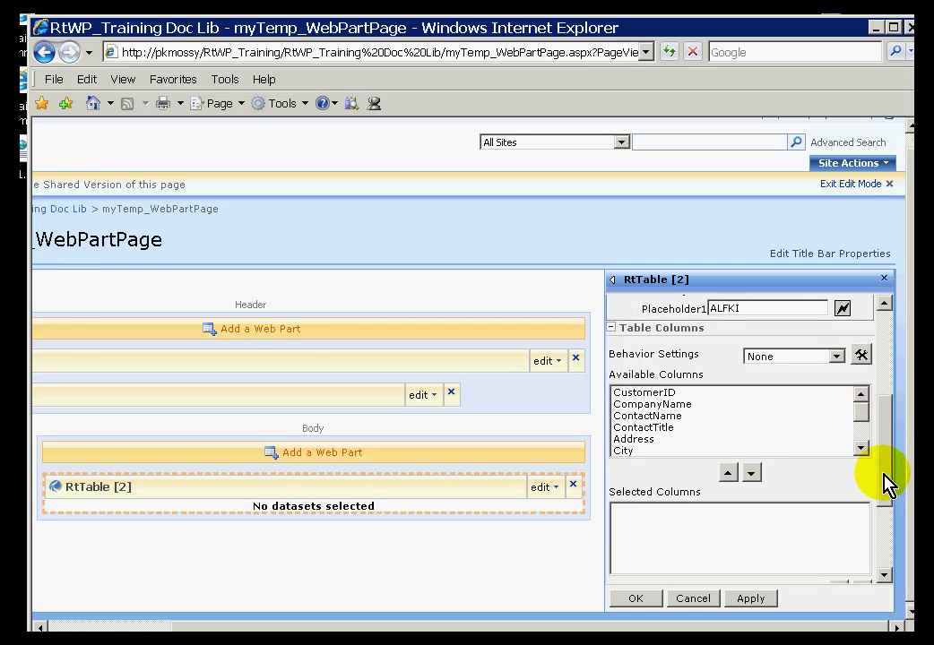
left_click(625, 406)
left_click(630, 417)
left_click(628, 440)
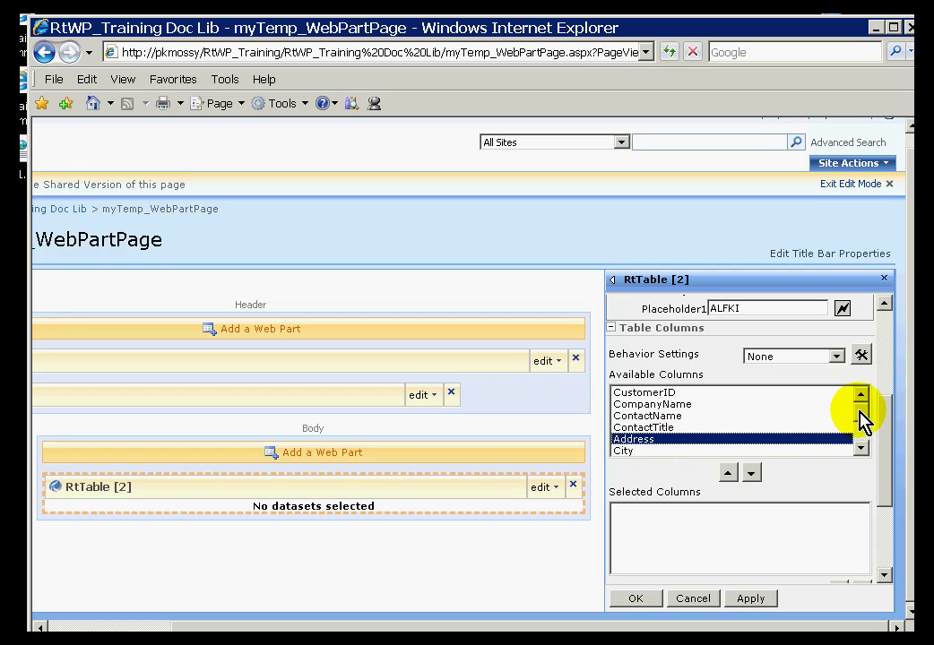
left_click_drag(861, 412, 734, 433)
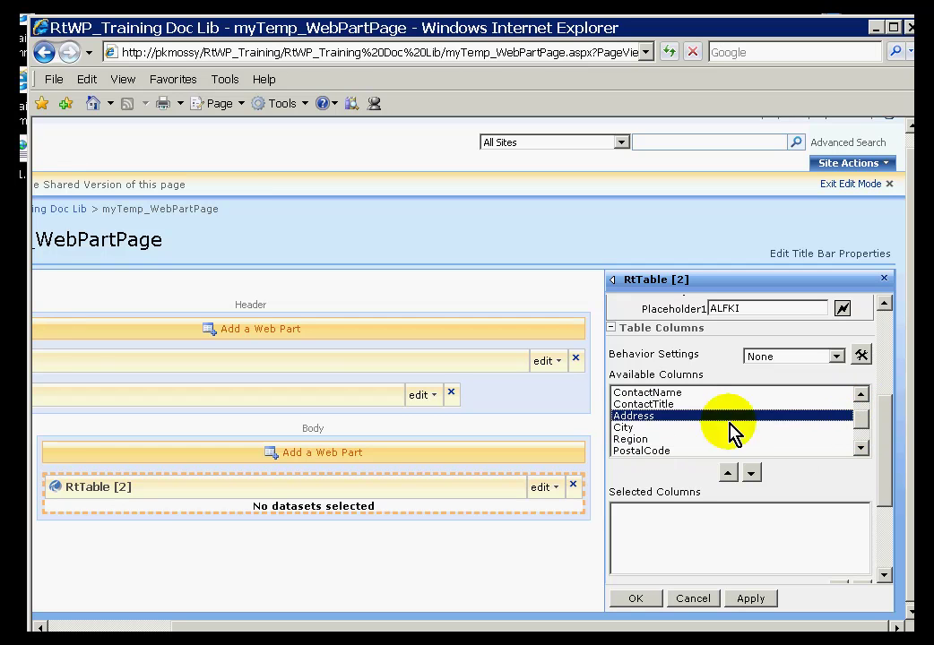
left_click(647, 404)
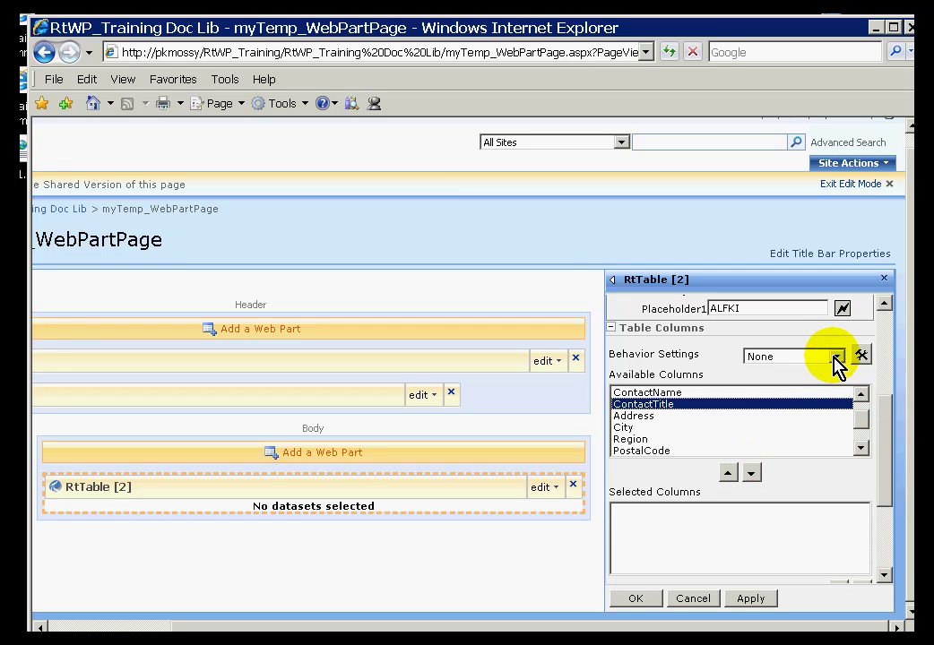
left_click(837, 356)
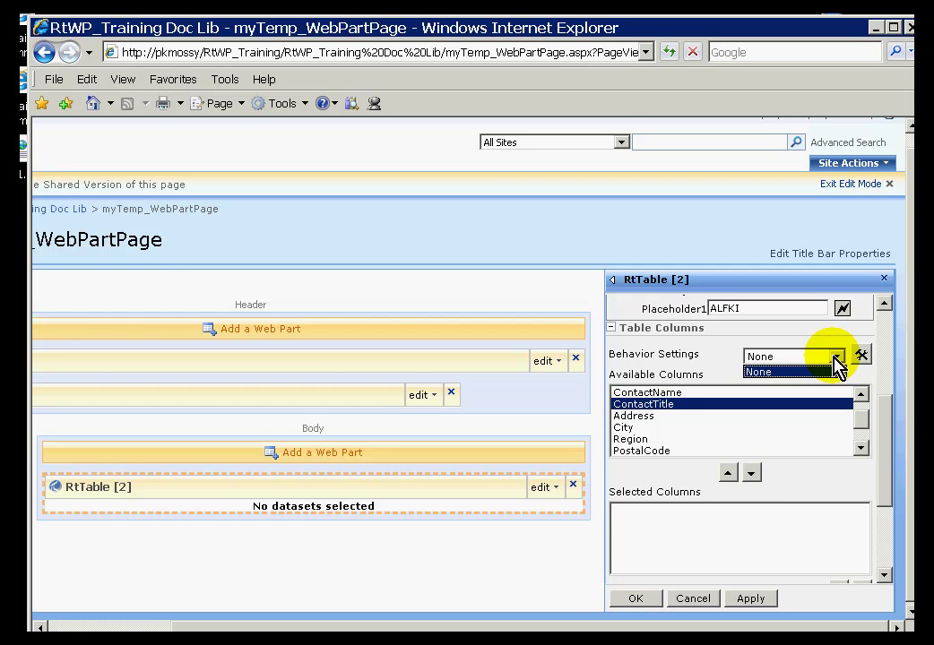
left_click(839, 370)
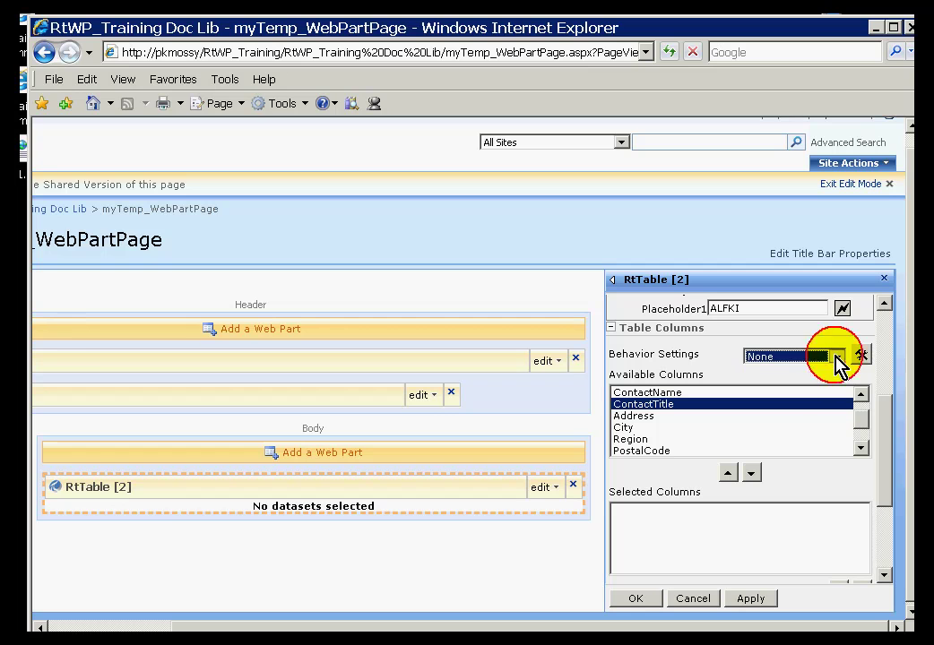
left_click(860, 399)
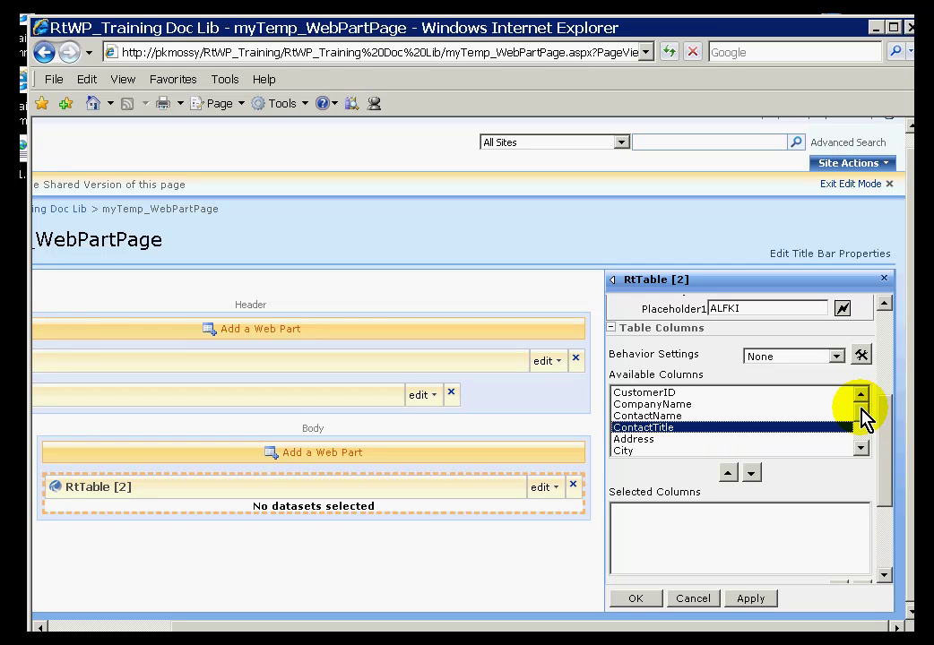
Delete Nick-Details from Selected Data and add Nick-CustomerList in its place.
left_click(886, 338)
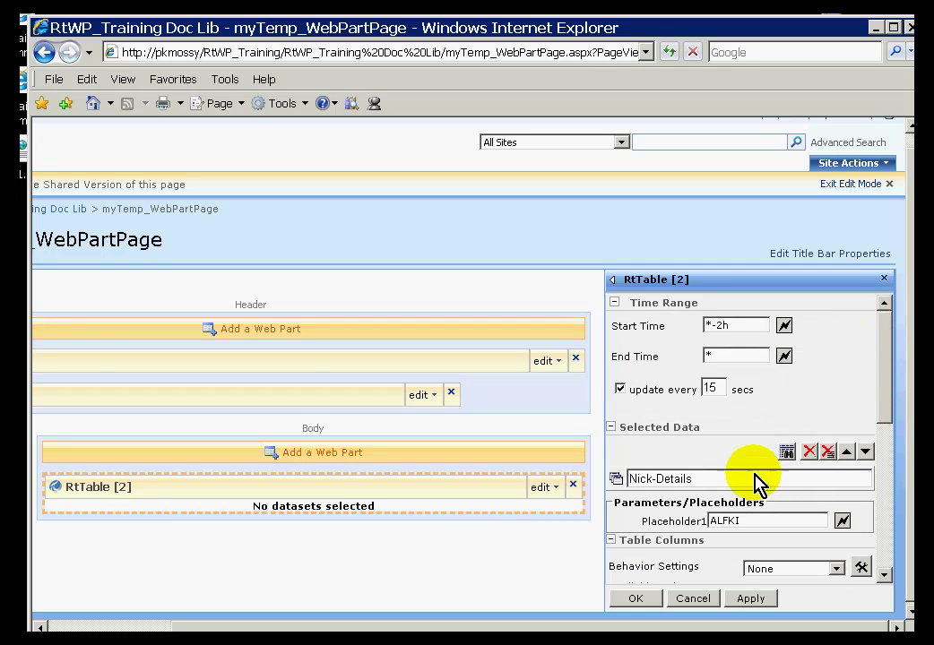
left_click(813, 454)
left_click(787, 453)
left_click(631, 338)
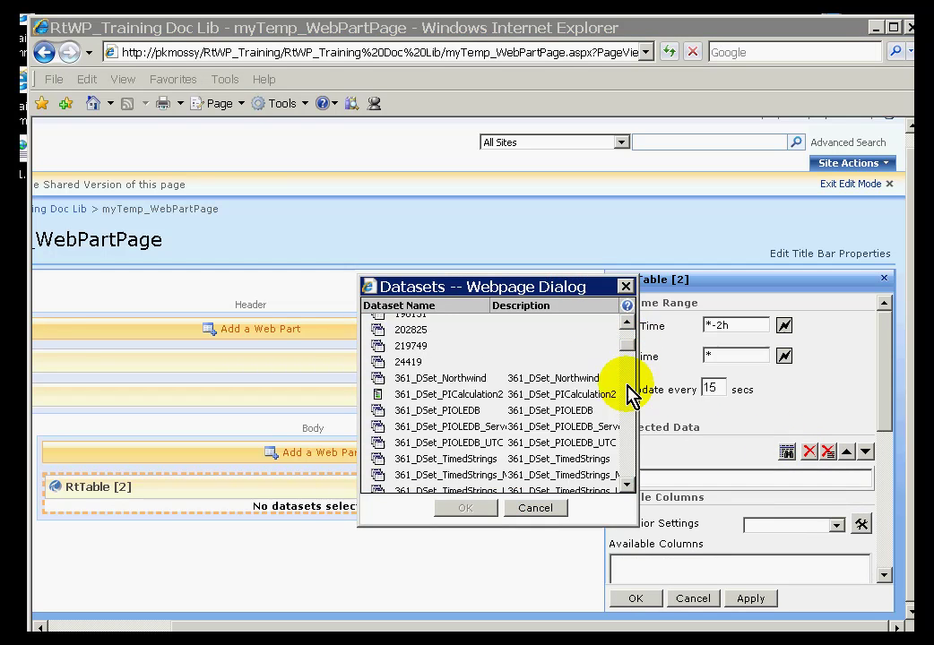
left_click_drag(632, 400, 632, 436)
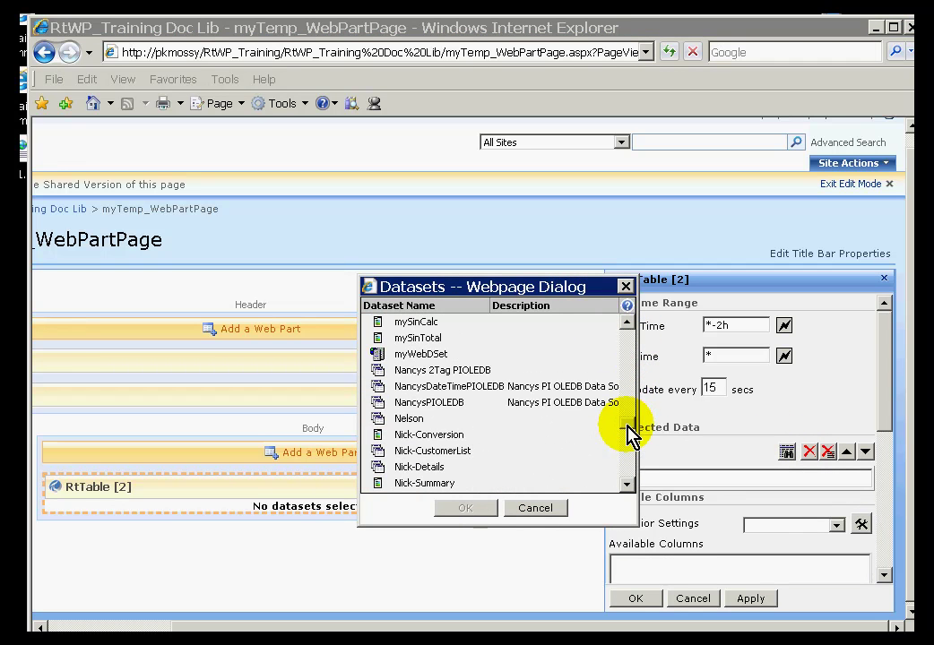
left_click(426, 451)
left_click(462, 508)
left_click_drag(887, 402, 886, 453)
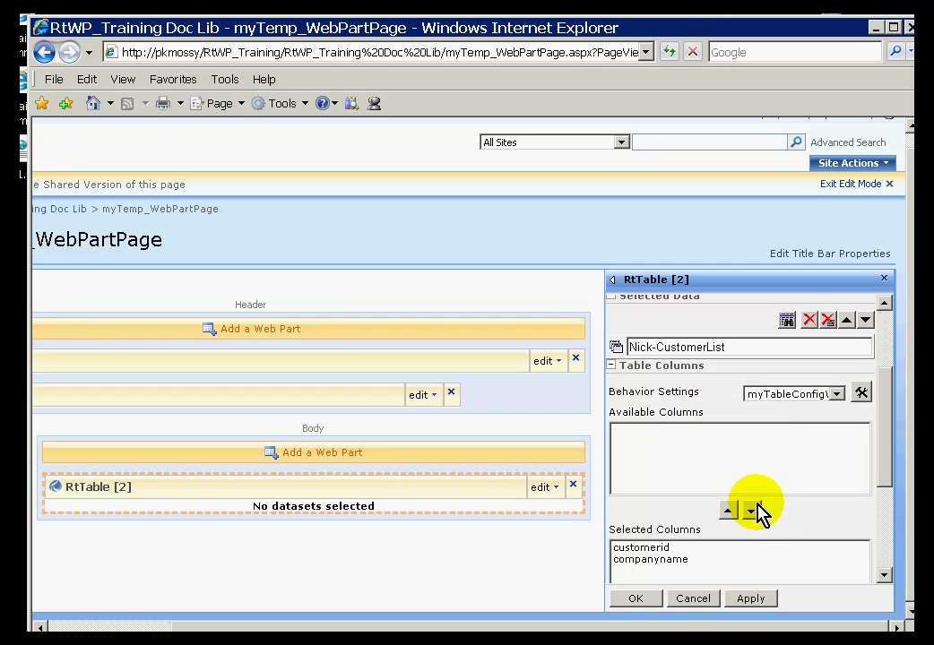
Change Rows to Display from 5 to 20.
left_click(647, 549)
left_click(648, 560)
left_click_drag(886, 444, 878, 514)
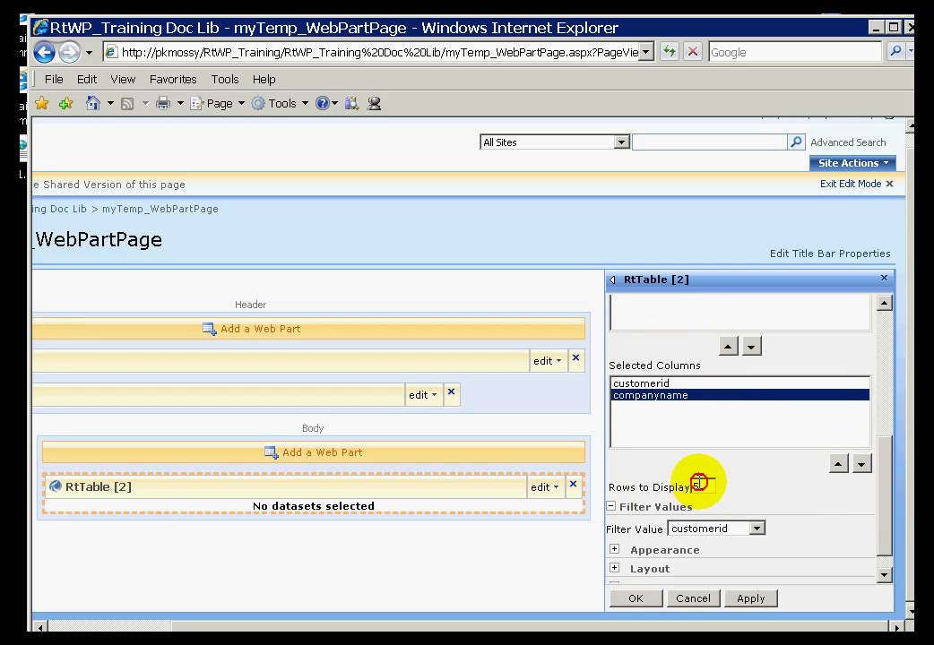
left_click_drag(699, 484, 687, 492)
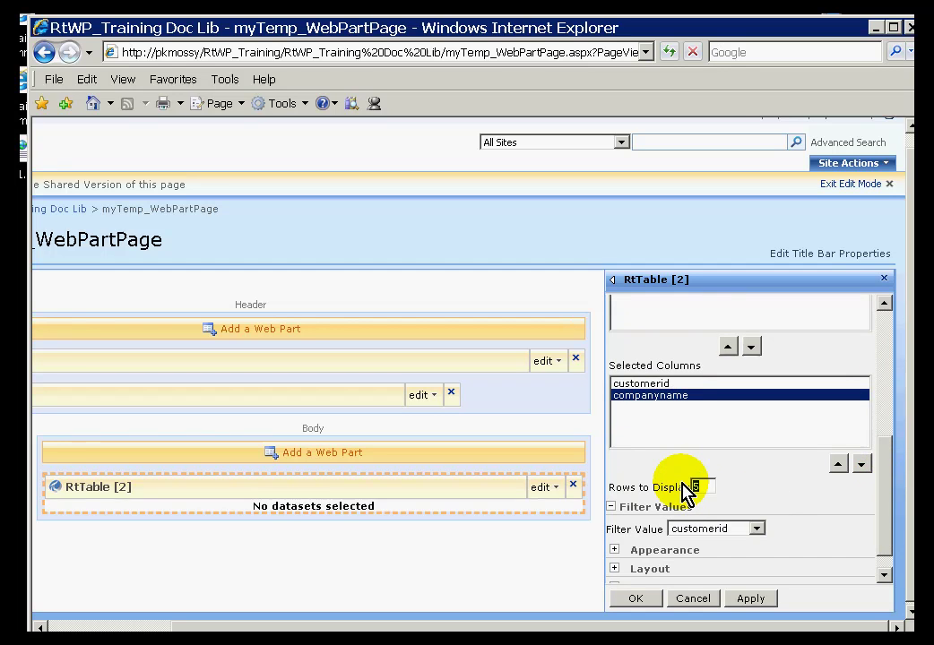
type("20")
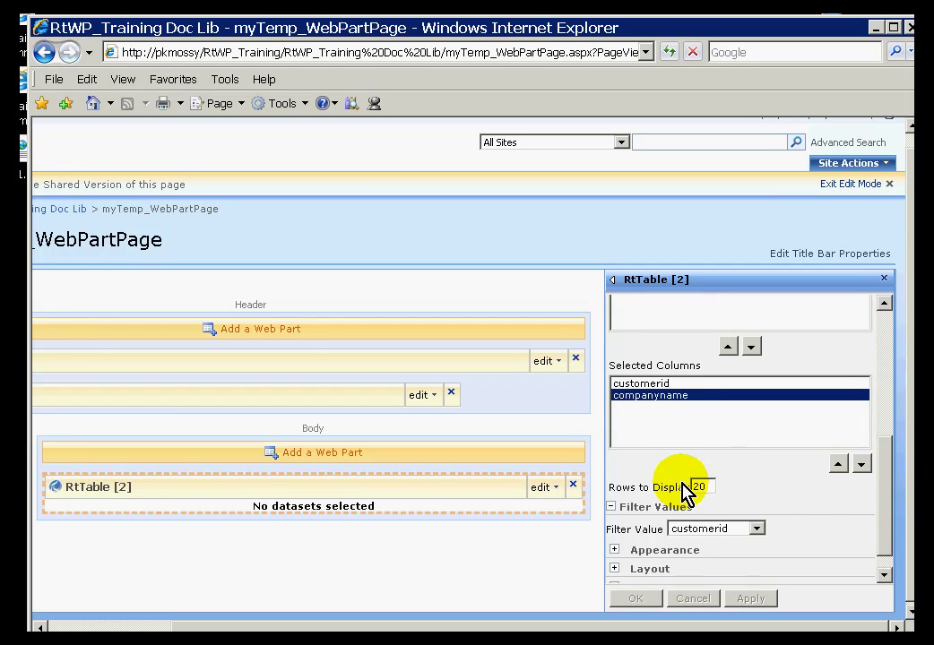
Leave the Filter Value set to customerid.
left_click_drag(890, 471, 888, 531)
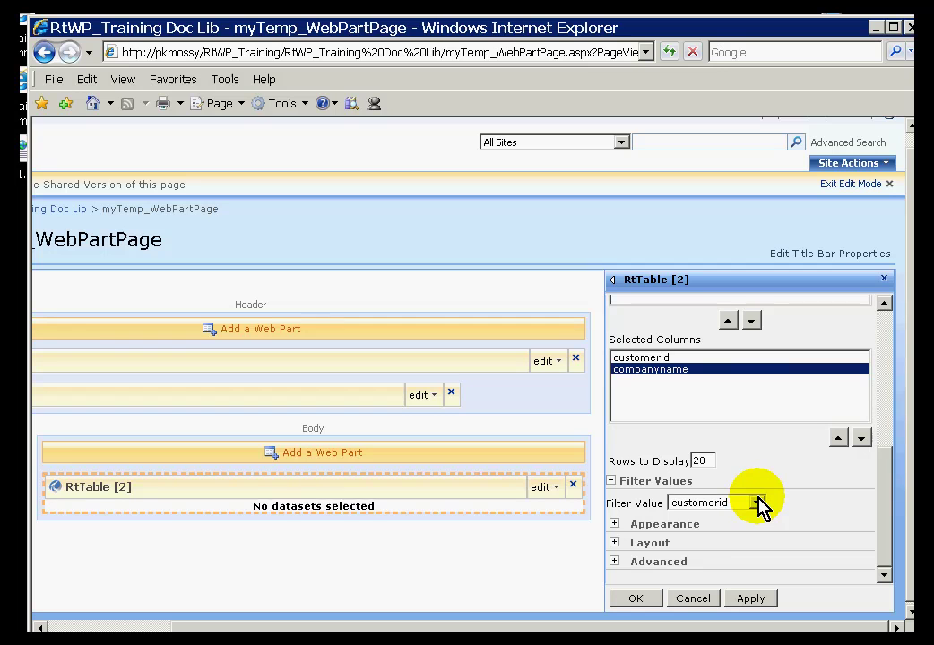
left_click(758, 503)
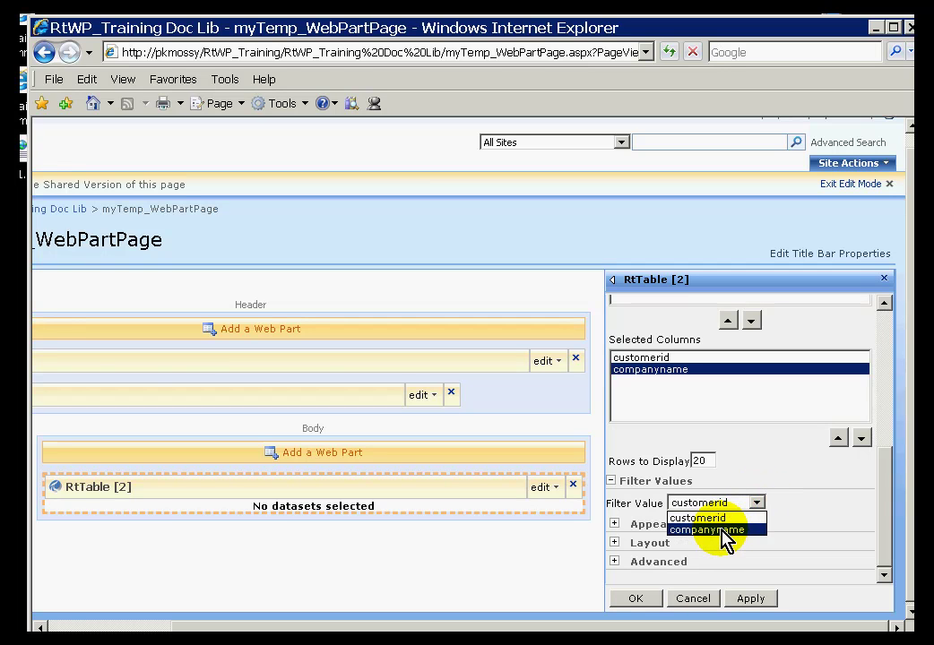
left_click(801, 508)
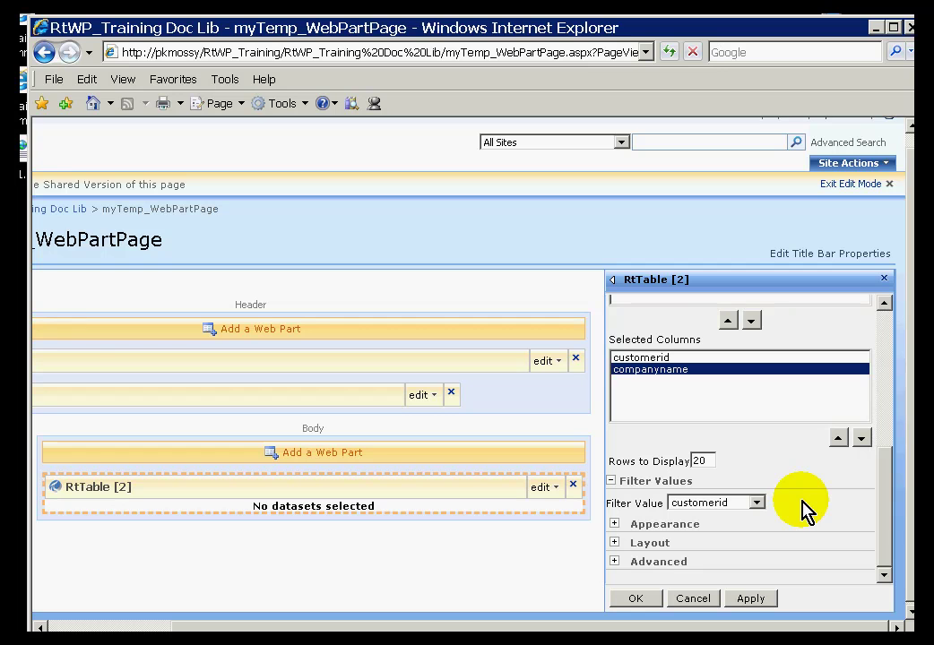
left_click(757, 503)
left_click(757, 507)
left_click(818, 513)
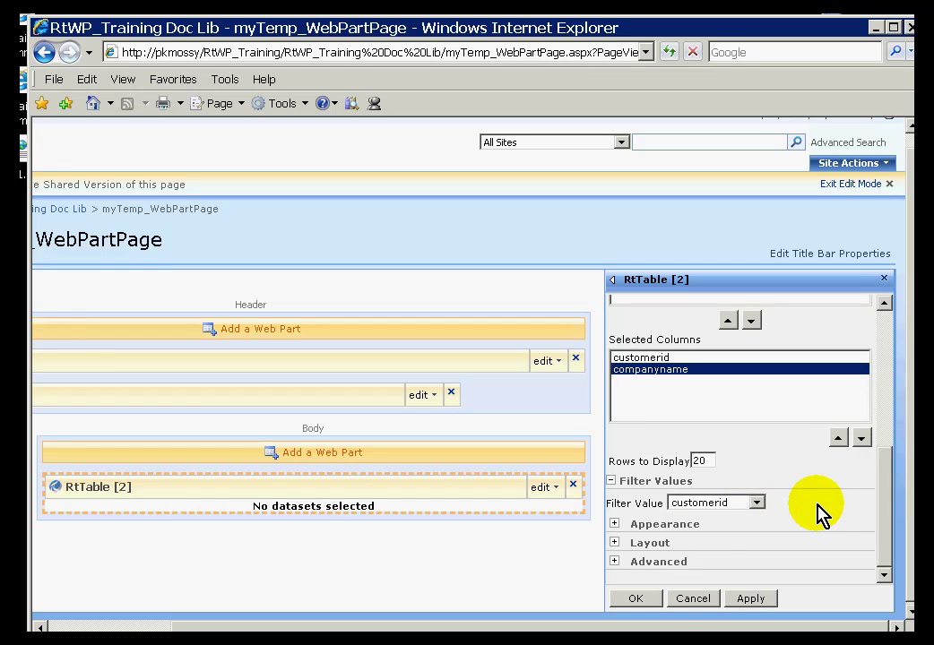
Apply and save the RtTable [2] settings, then exit edit mode.
left_click(742, 597)
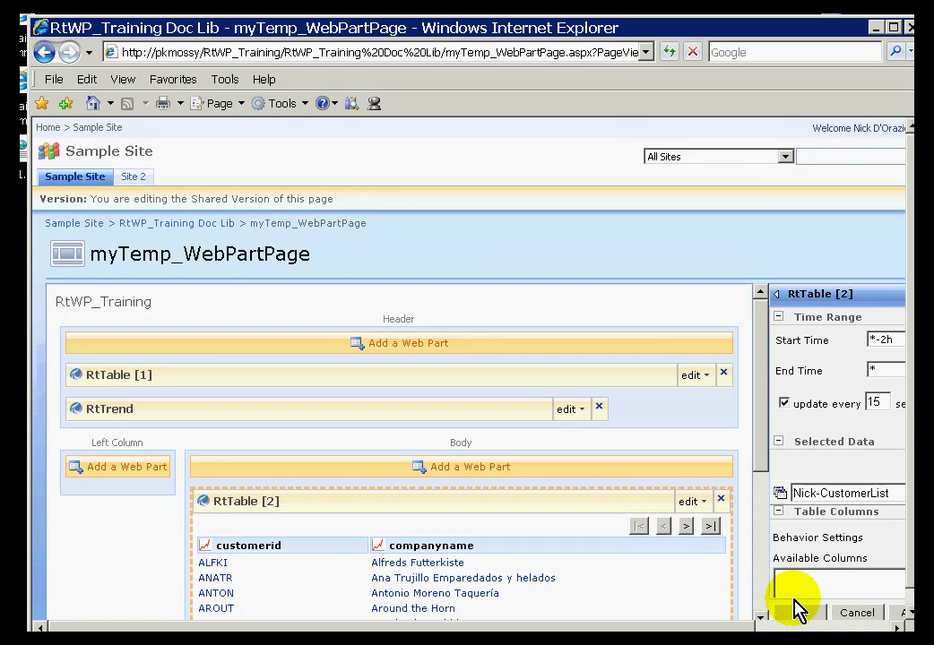
left_click(797, 615)
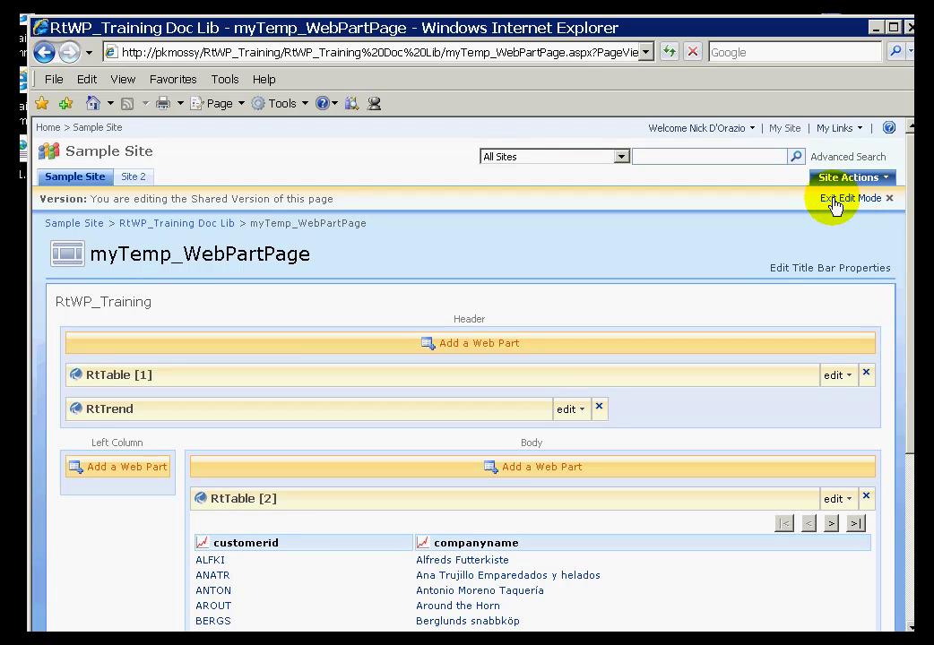
left_click(832, 202)
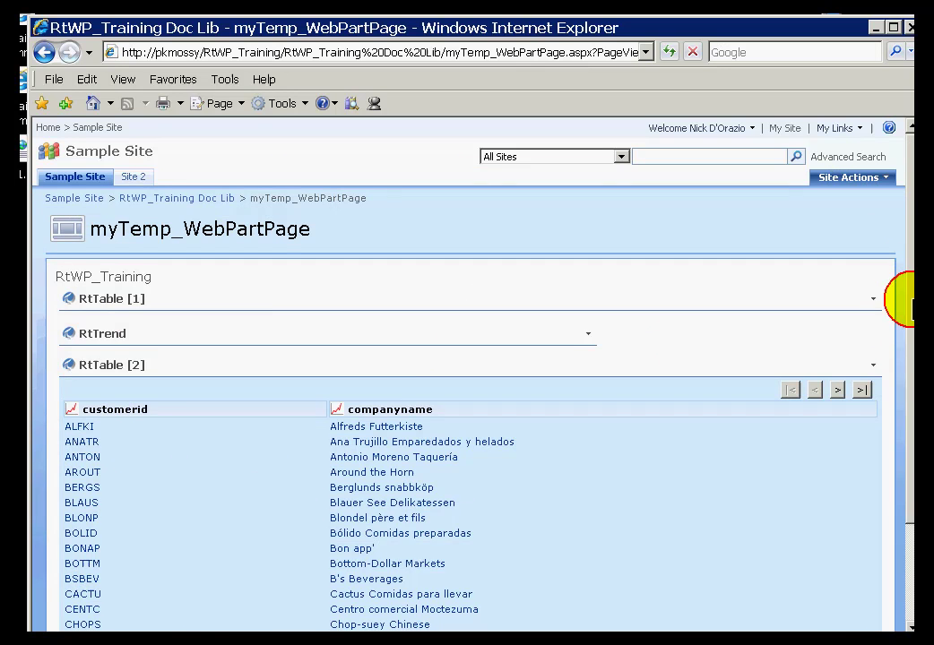
Page the table forward twice to show customers 41 to 60 of 91.
left_click_drag(910, 309, 910, 406)
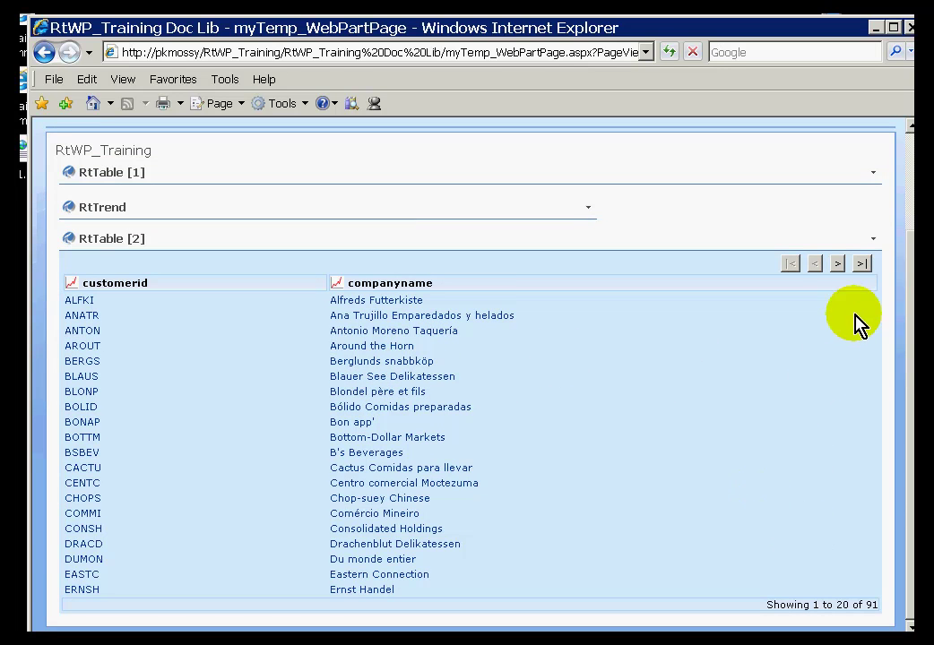
left_click(839, 265)
left_click(837, 265)
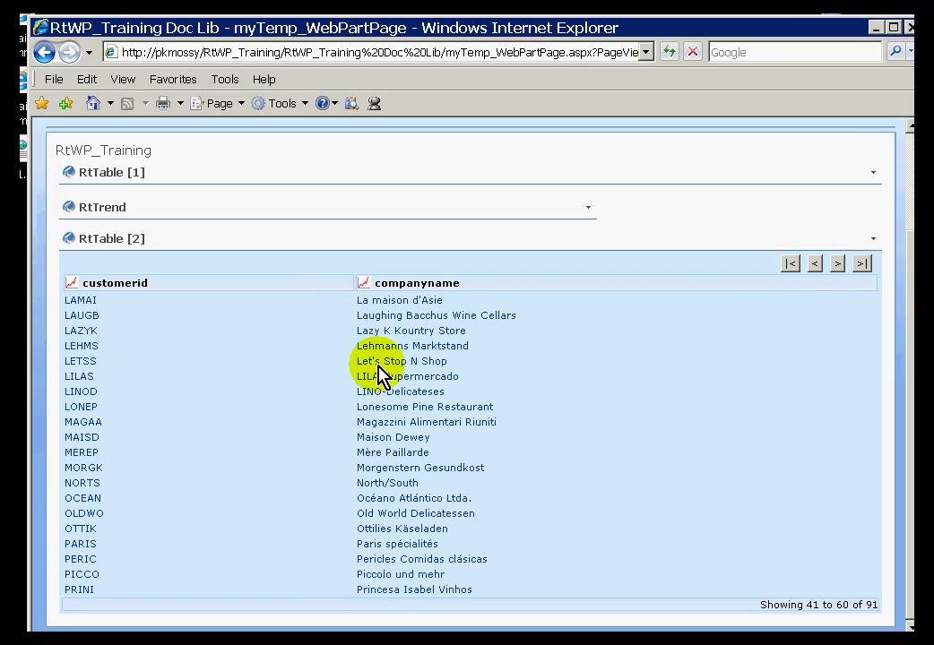